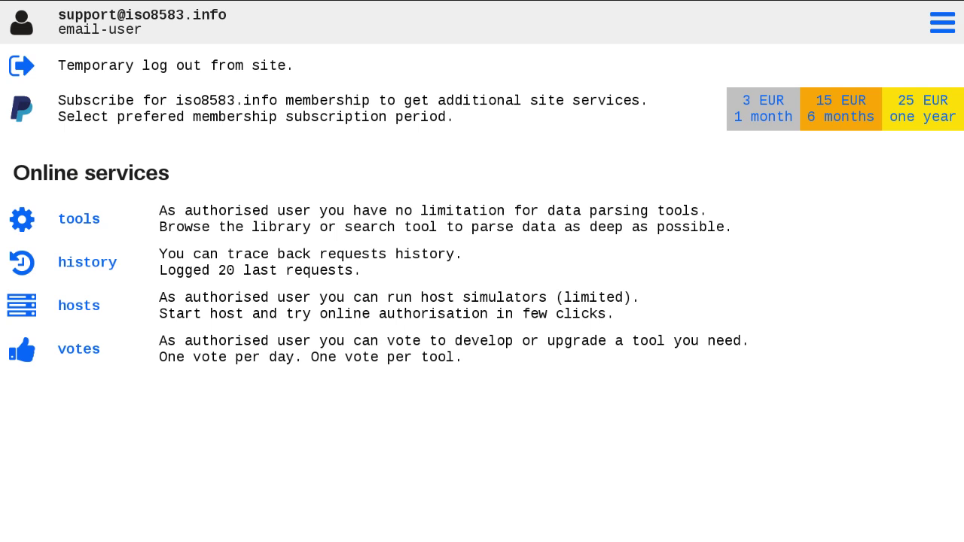
Create a new host simulator service and open its profile
left_click(172, 320)
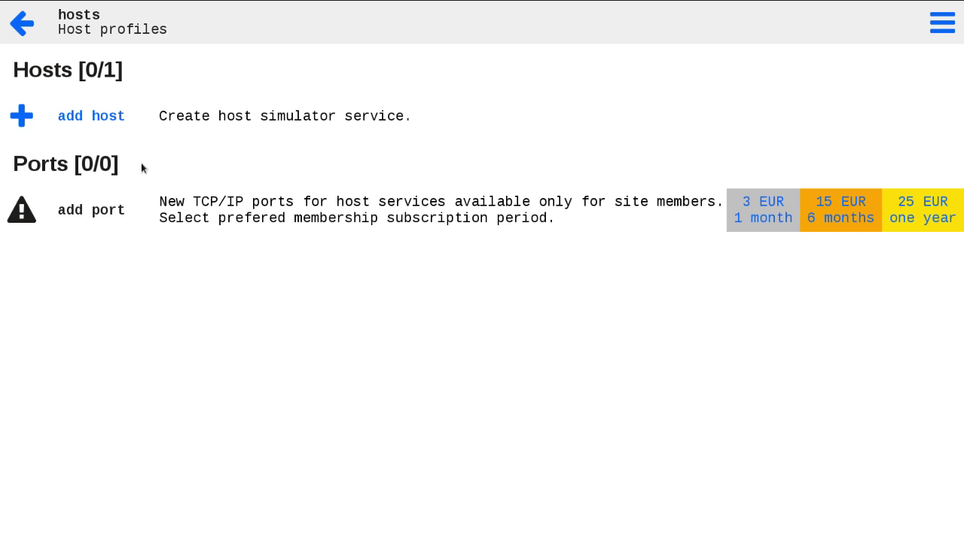
left_click(108, 123)
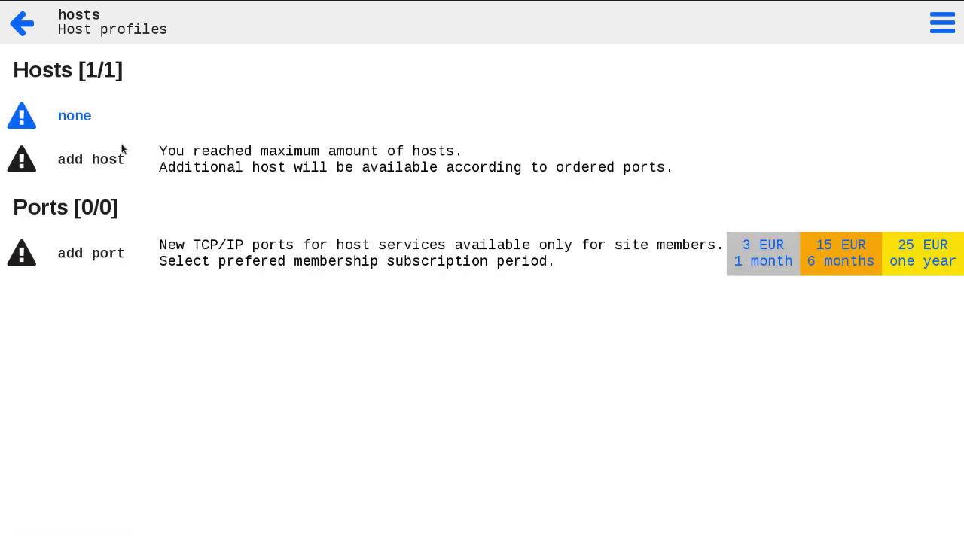
left_click(77, 129)
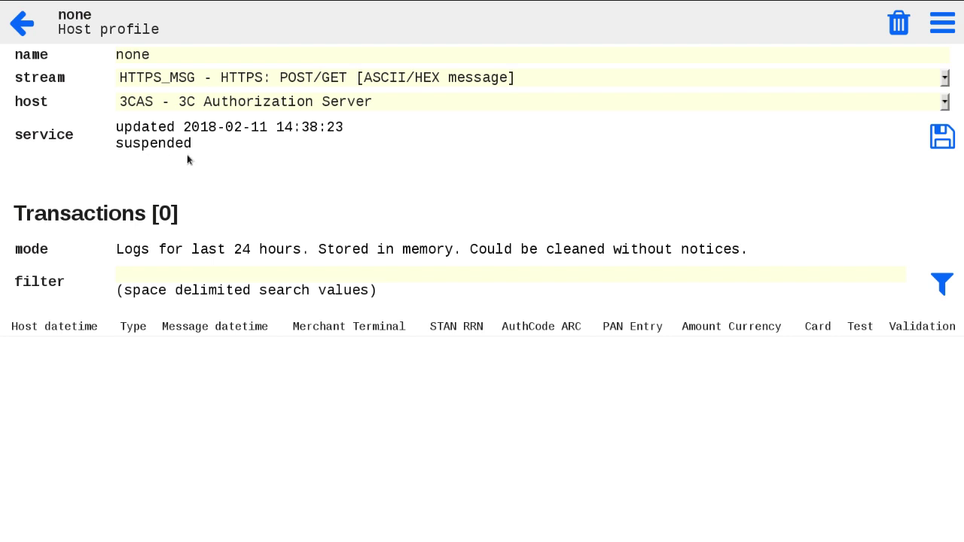
Configure the host profile with the HTTPS_MSG stream and the AMEX GCAG - Global Credit Authorization Guide host, and save it
left_click(258, 78)
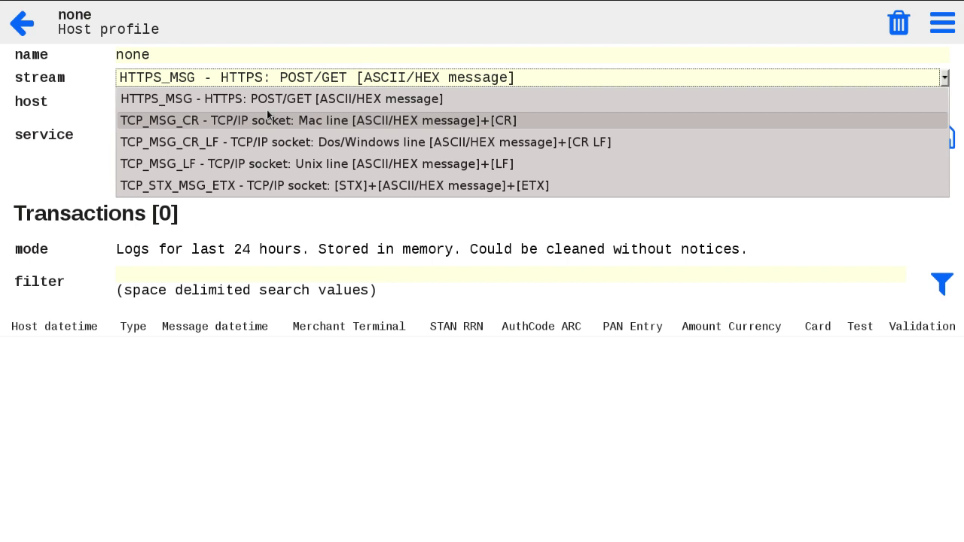
left_click(270, 104)
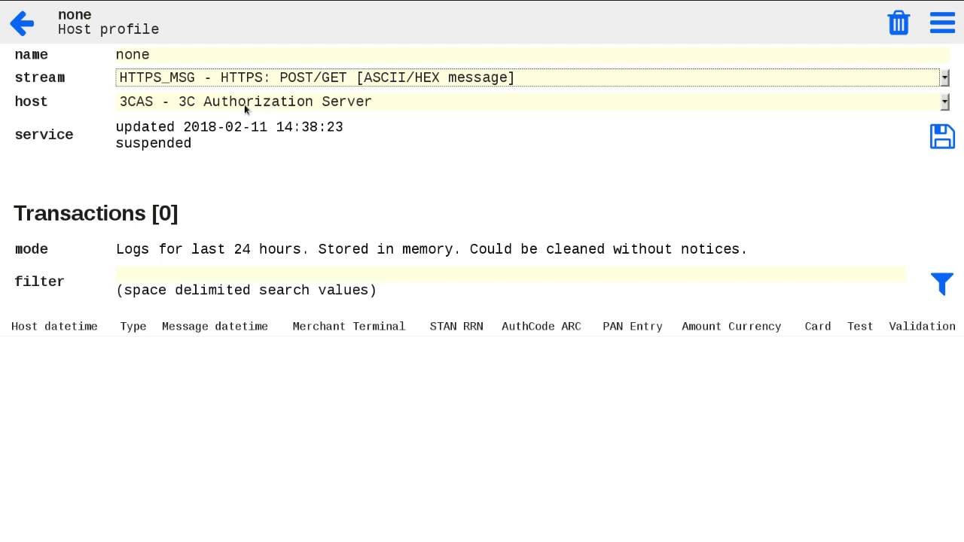
left_click(244, 106)
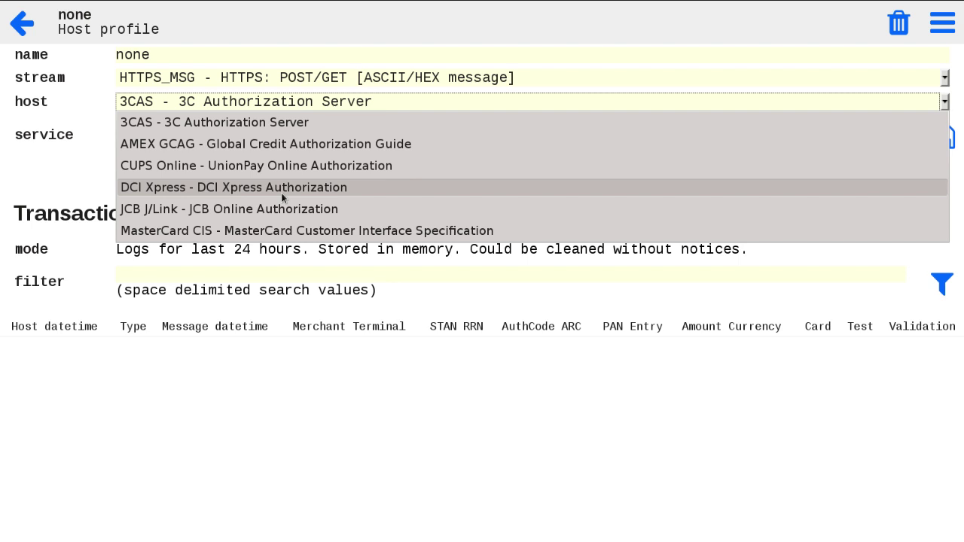
left_click(292, 145)
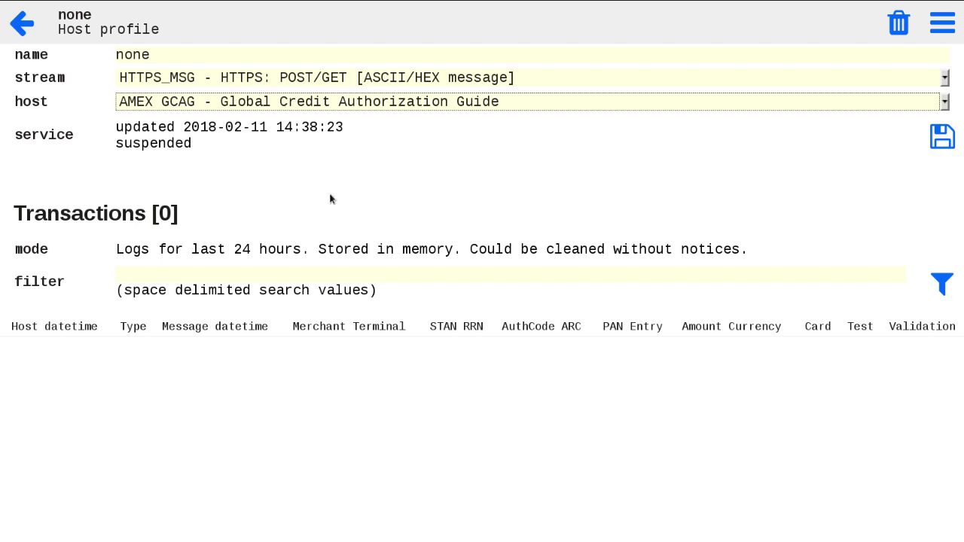
left_click(950, 148)
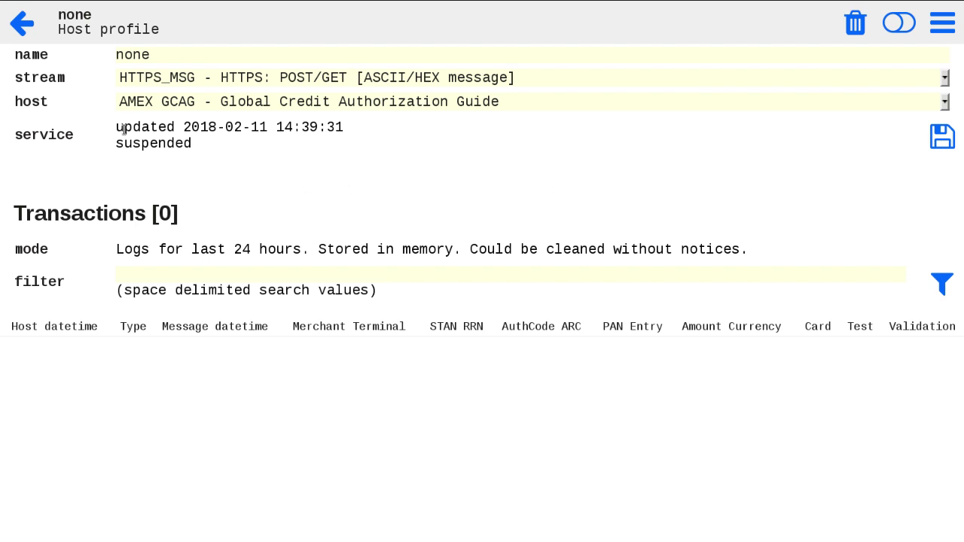
Check the saved host in the host list, reopen its profile, and start its service
left_click(23, 37)
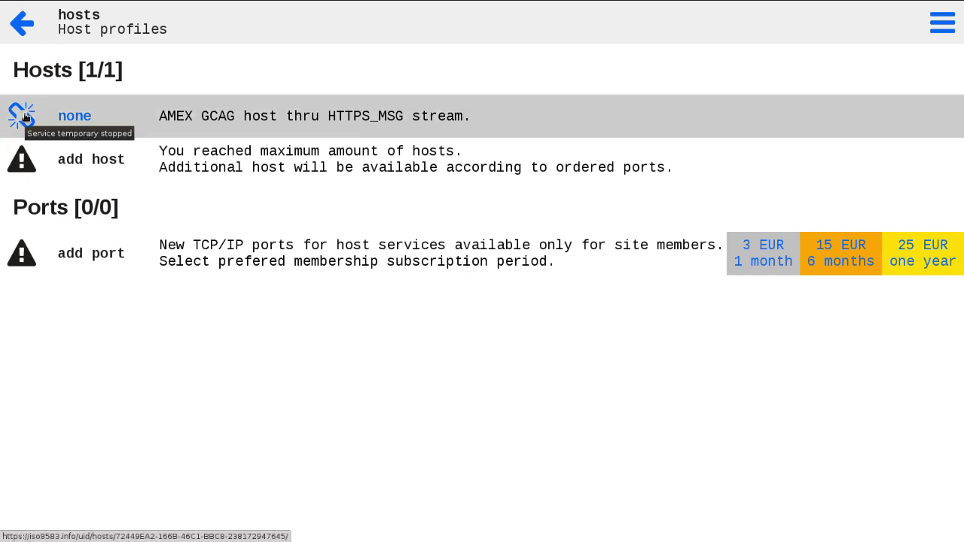
left_click(61, 116)
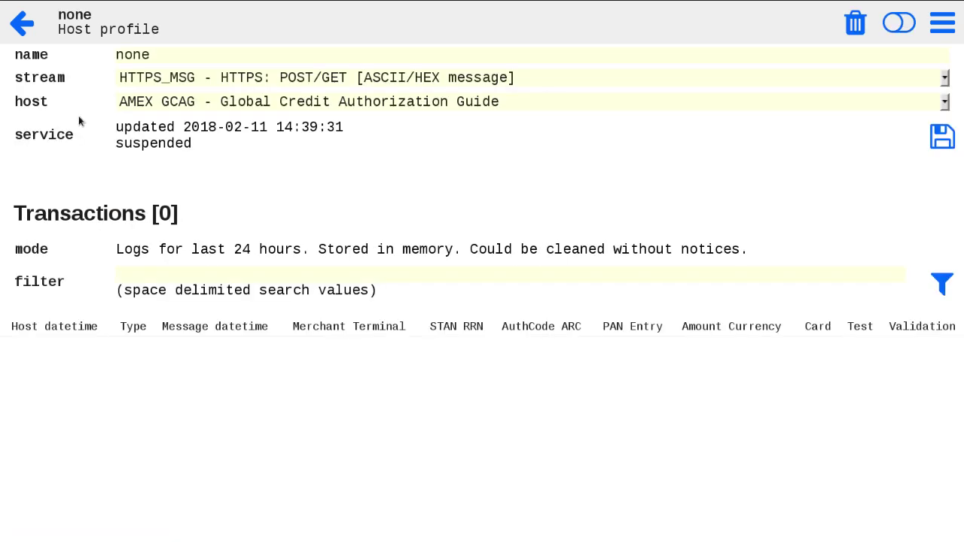
left_click(899, 23)
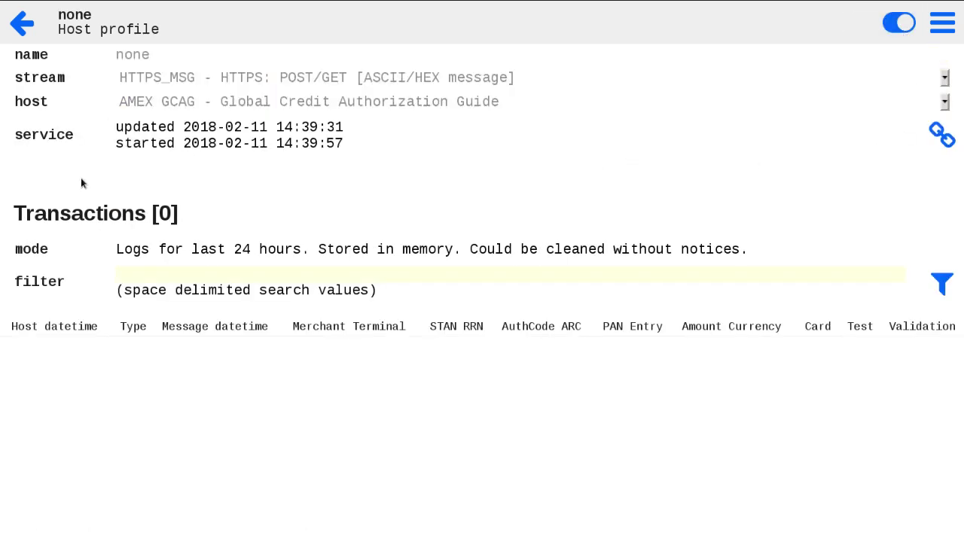
left_click_drag(114, 146, 372, 148)
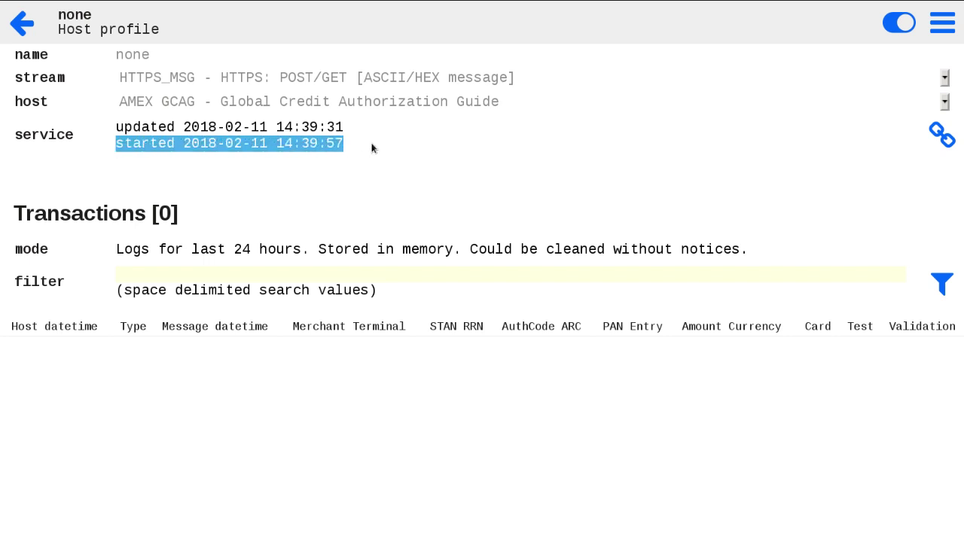
Open the running service's link and examine the test host page's supported message format and its unique address
left_click(936, 144)
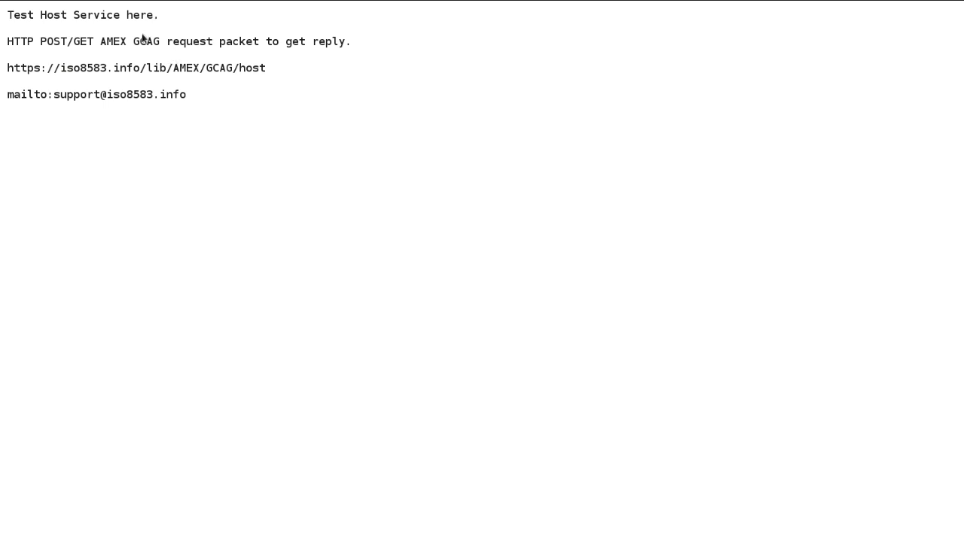
left_click_drag(100, 42, 158, 41)
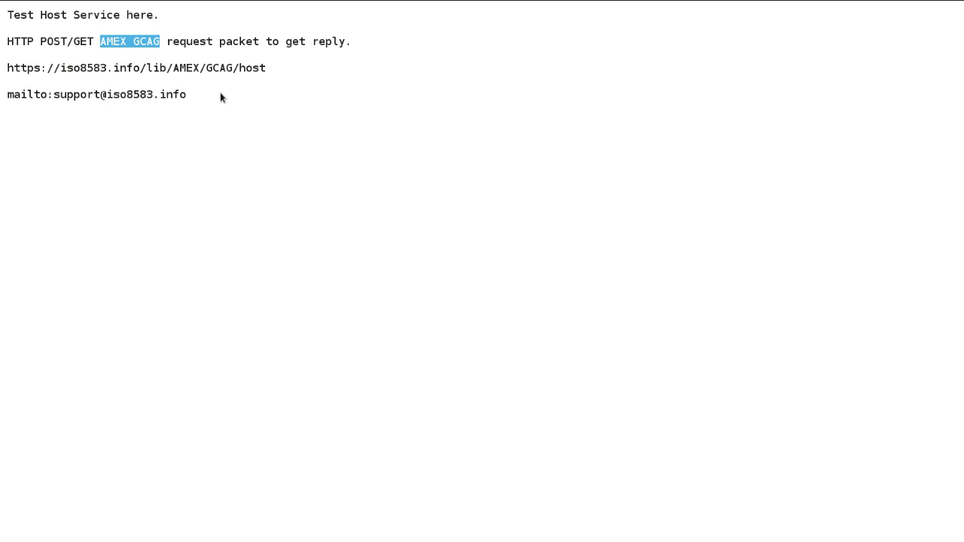
left_click(220, 215)
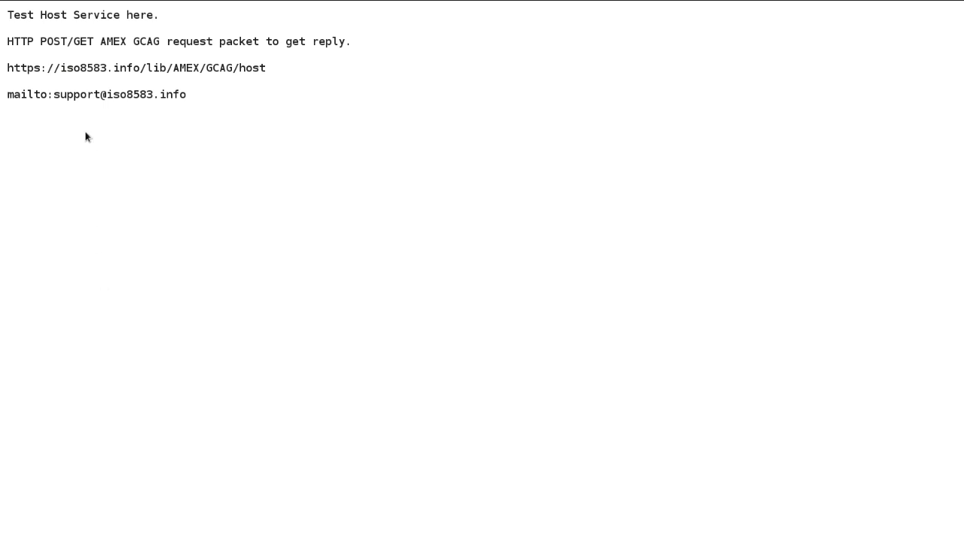
mouse_move(102, 1)
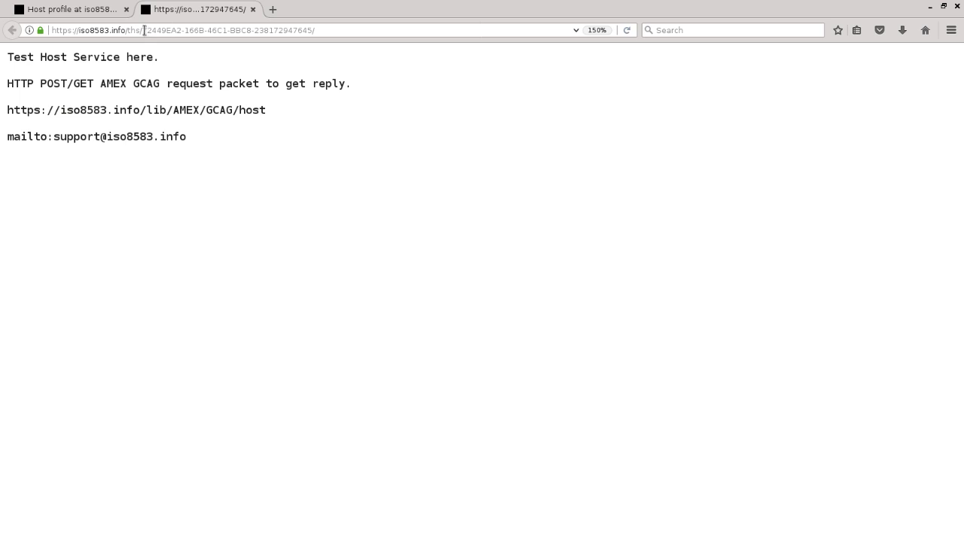
left_click_drag(144, 30, 324, 30)
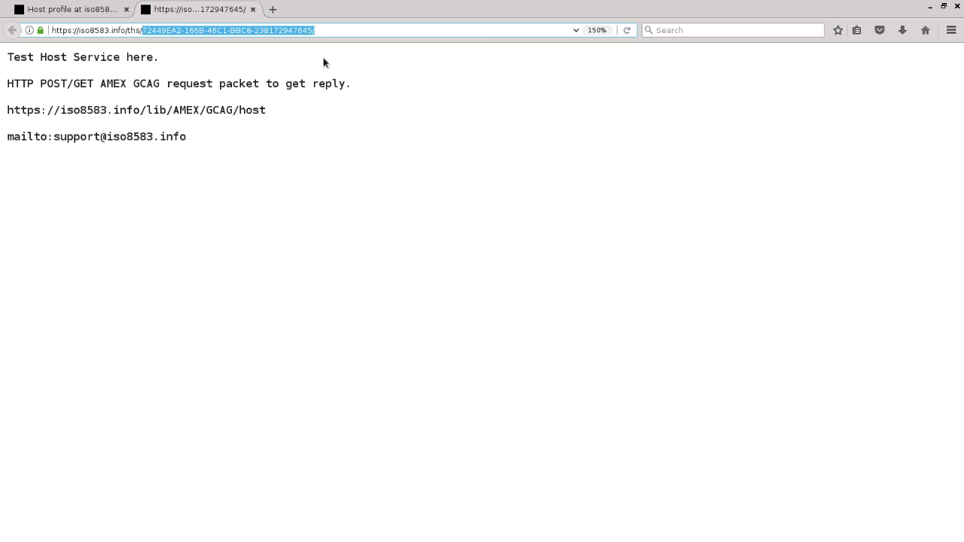
left_click(277, 180)
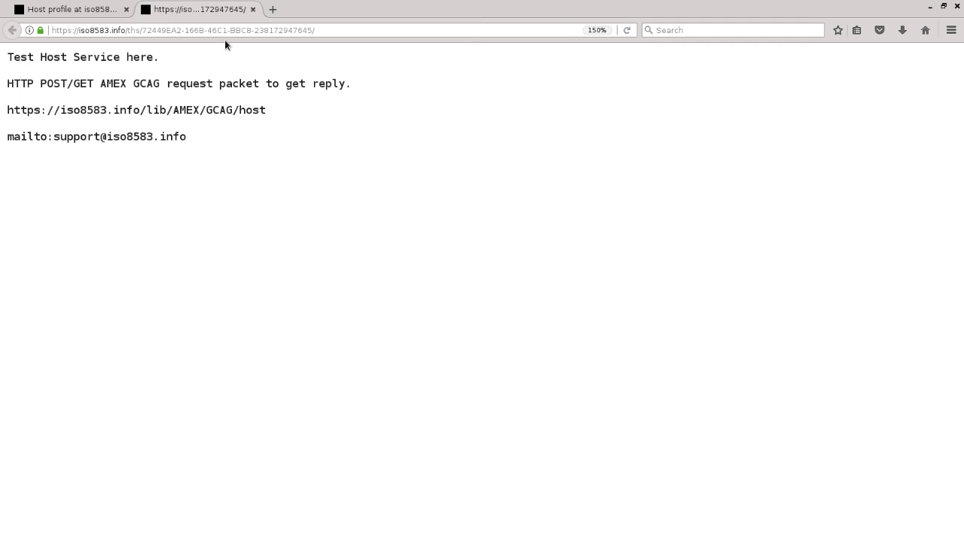
Send an AMEX GCAG authorization request by appending "?" and the hex message to the service address and loading it
left_click(342, 31)
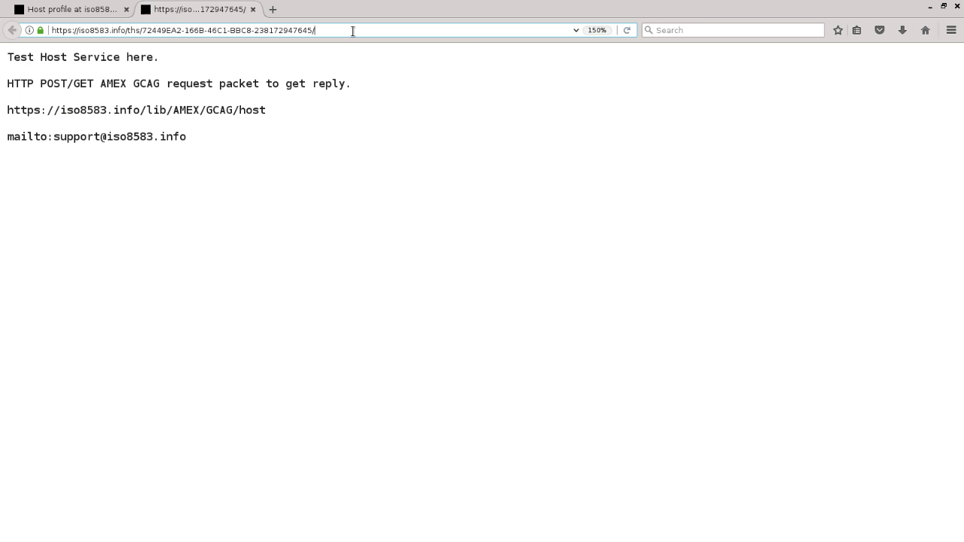
type("?")
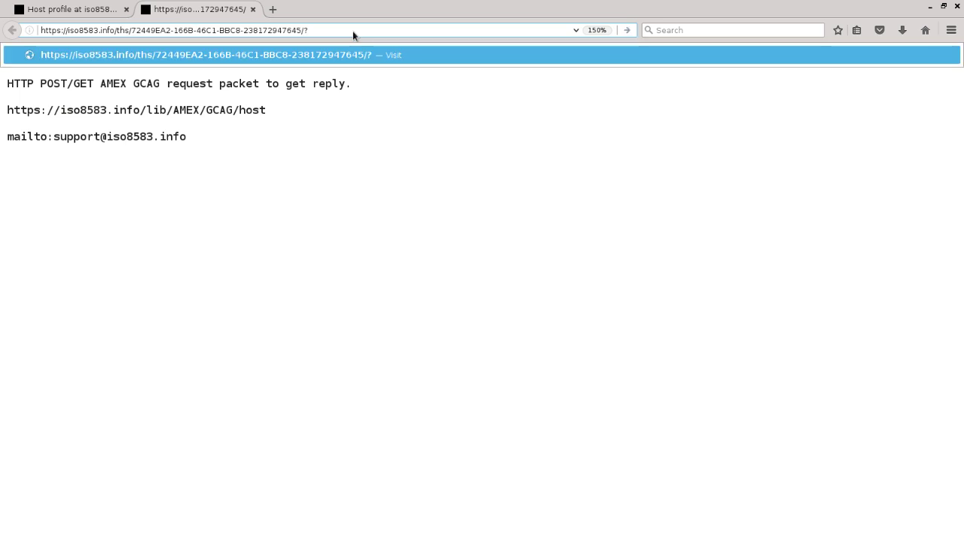
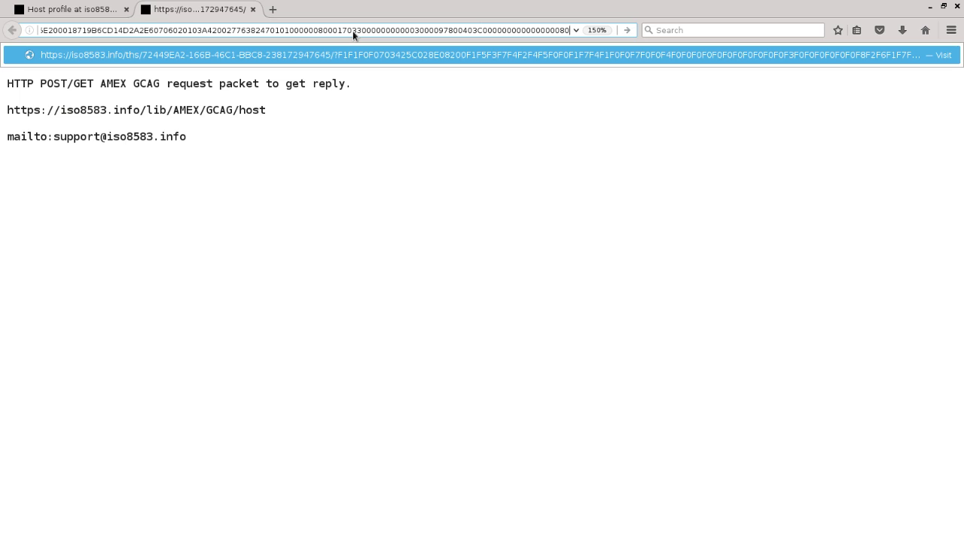
key("Return")
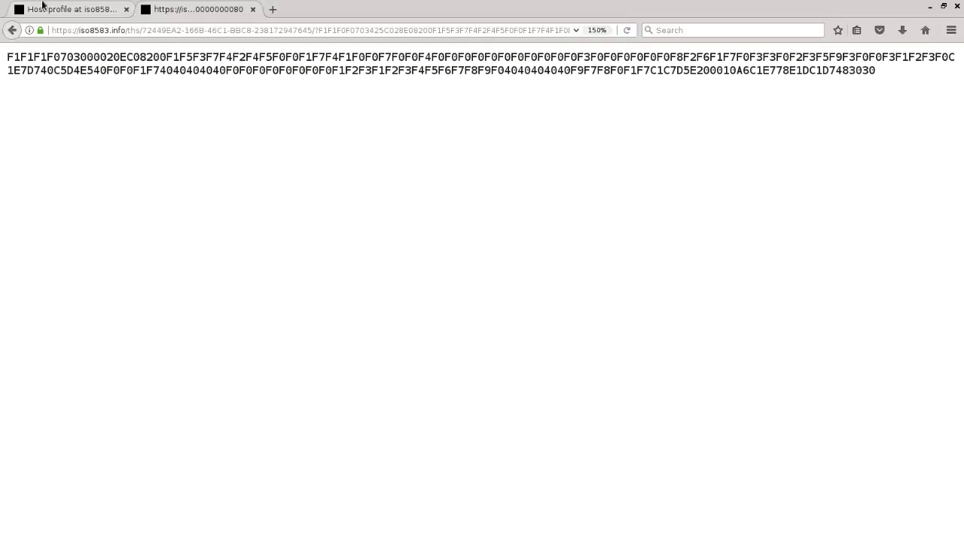
Return to the host profile and open the details of the logged 1110 transaction
left_click(63, 10)
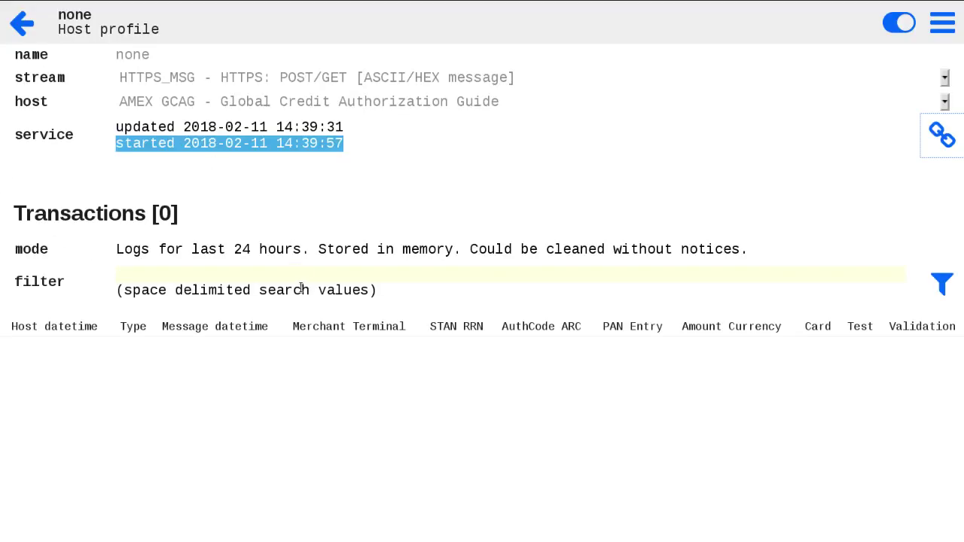
left_click(293, 372)
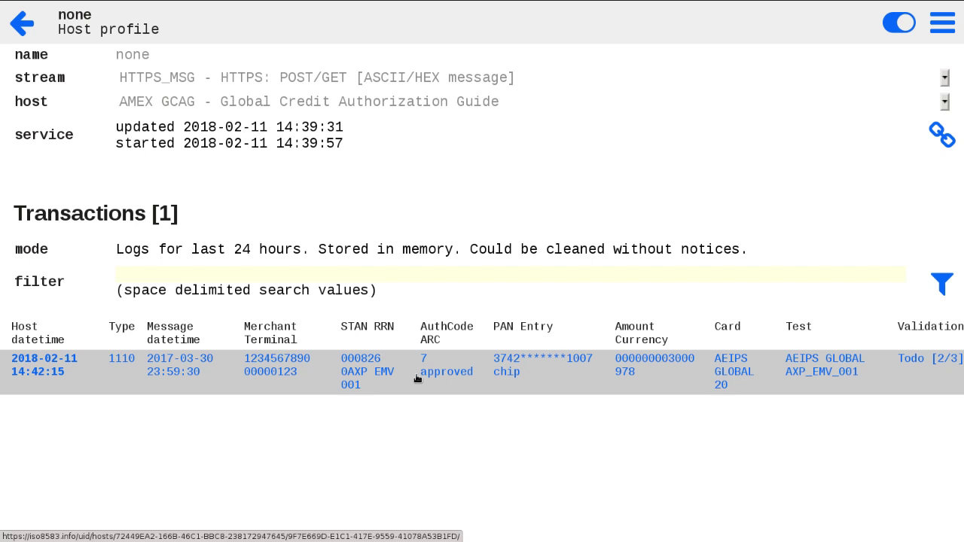
left_click(417, 378)
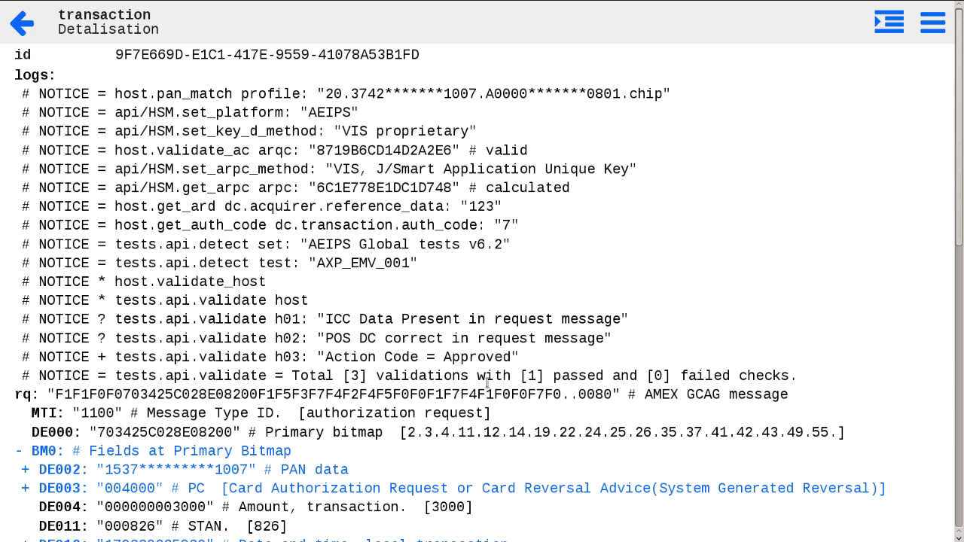
Examine the host processing and test validation notices in the transaction's logs
scroll(380, 375, "down", 1)
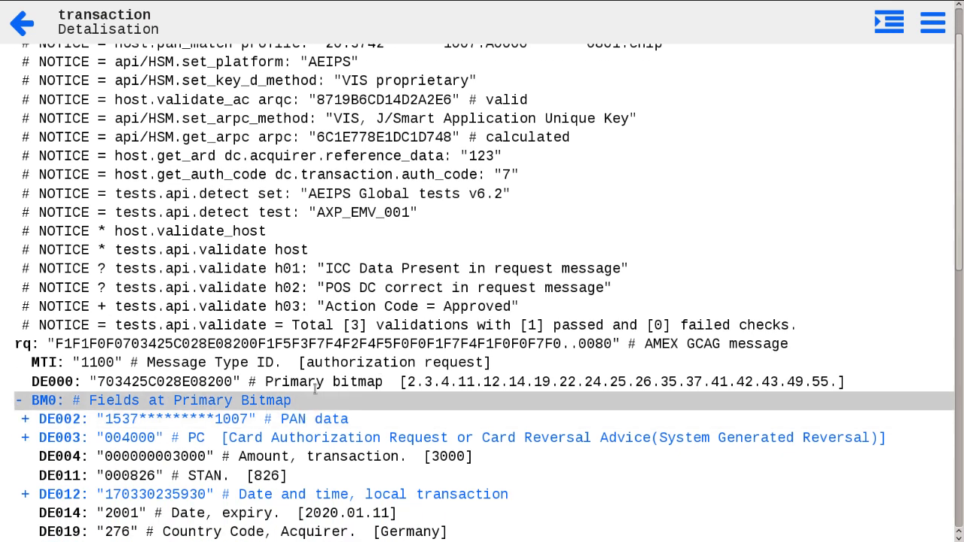
scroll(315, 322, "up", 1)
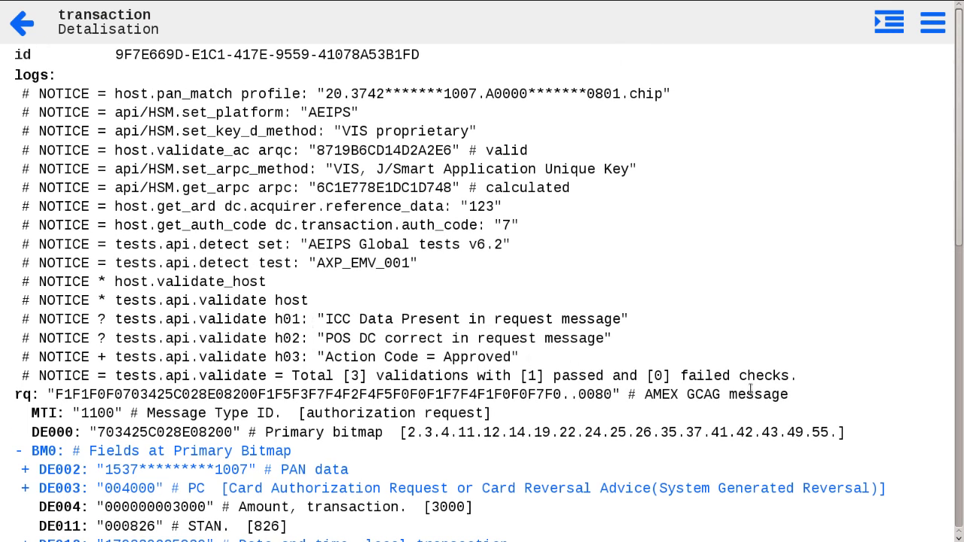
left_click_drag(800, 378, 21, 96)
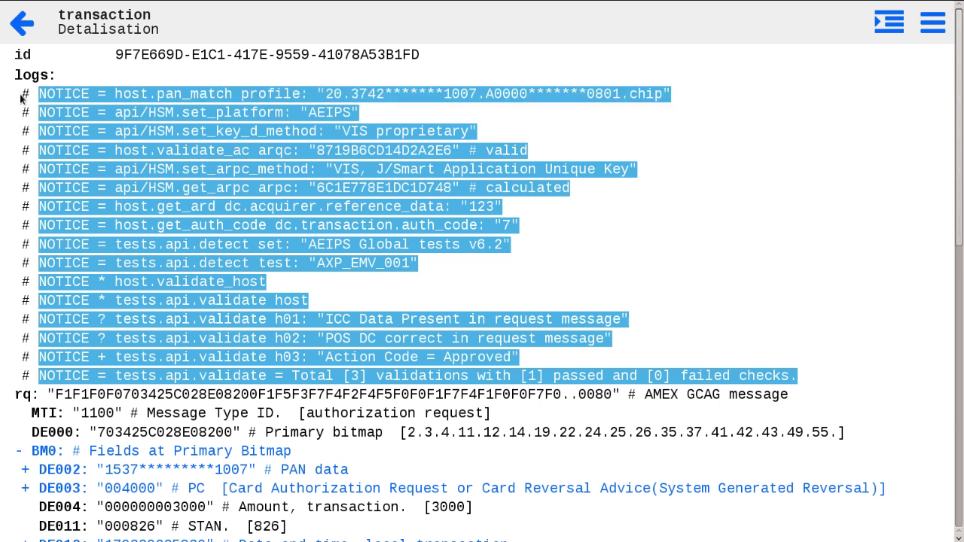
left_click(244, 163)
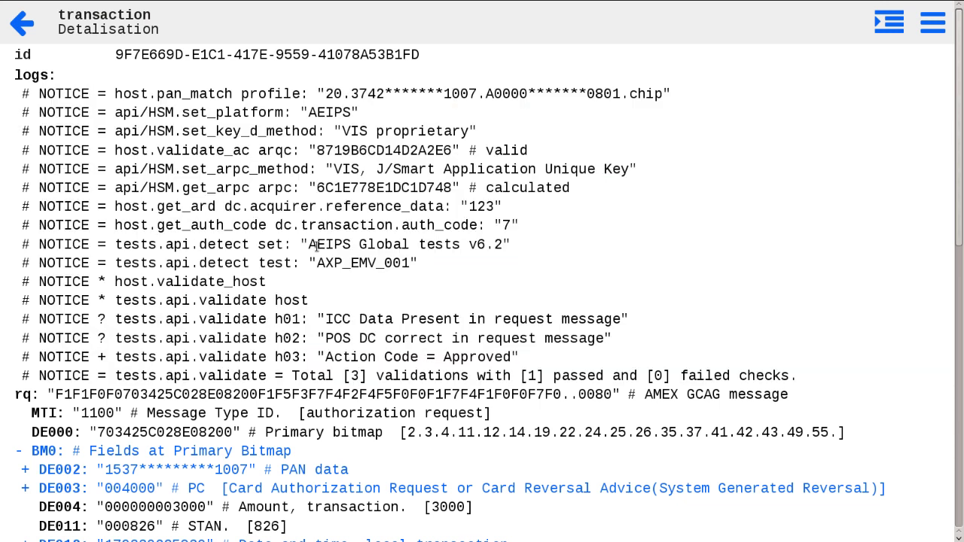
Expand DE003 in the request message, and DE031 and DE012 in the response message, to inspect their subfields
scroll(291, 322, "down", 1)
scroll(289, 333, "down", 3)
scroll(289, 332, "down", 1)
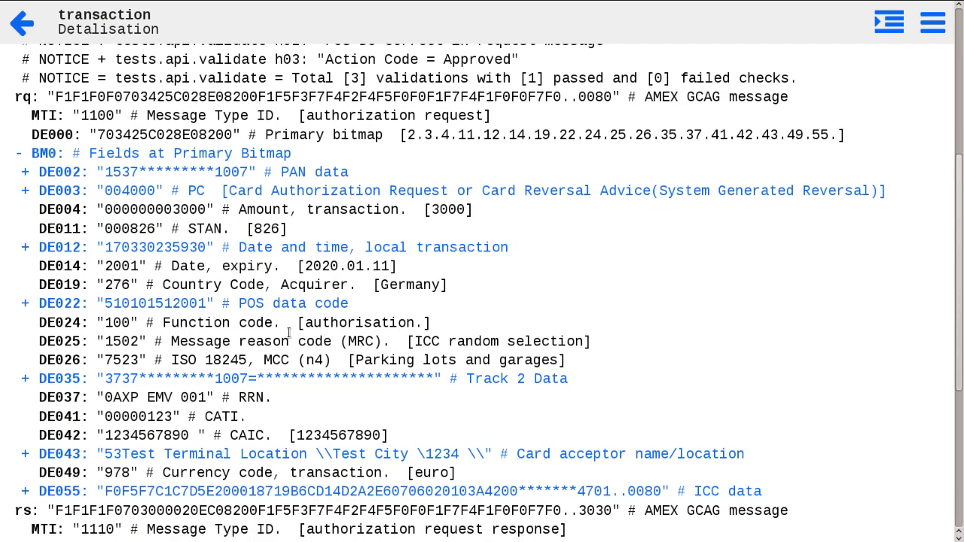
left_click(131, 187)
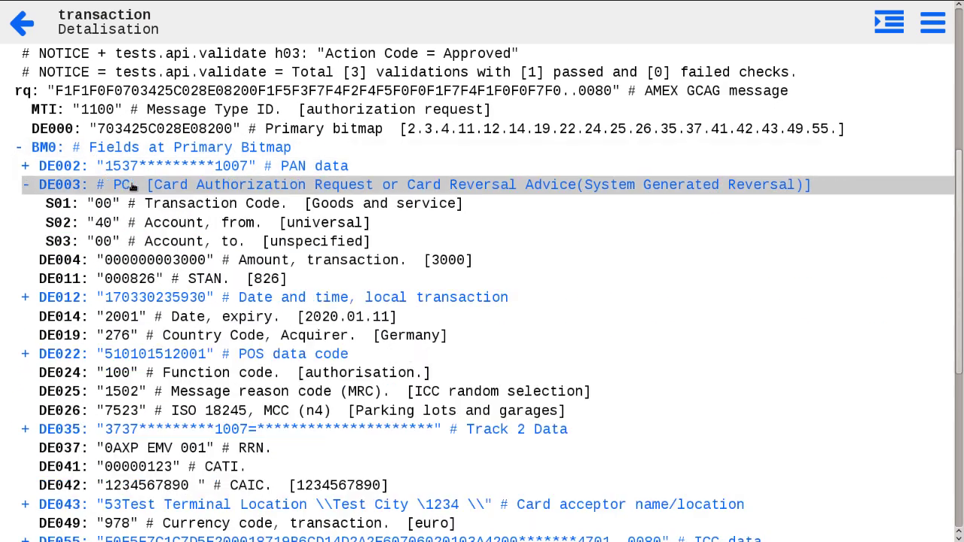
scroll(143, 396, "down", 4)
scroll(144, 401, "down", 1)
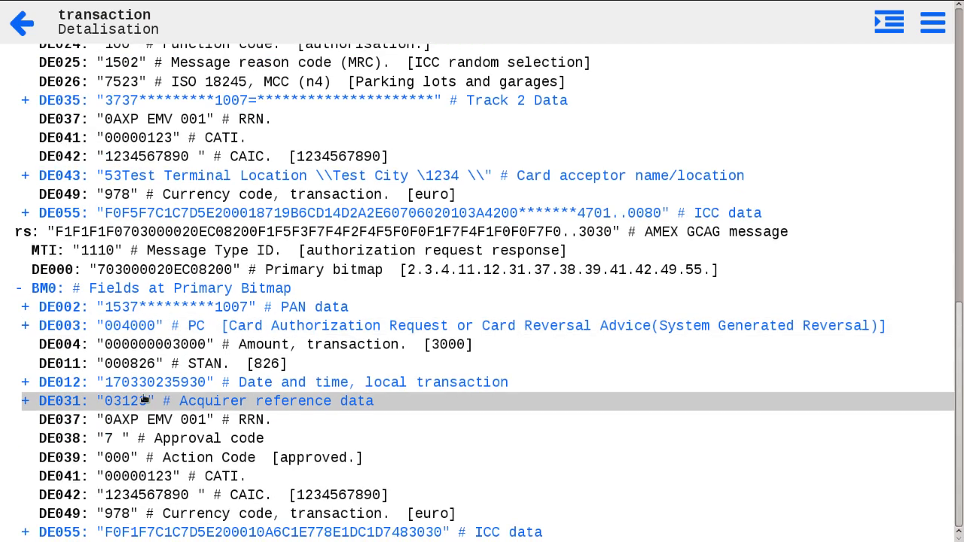
left_click(163, 407)
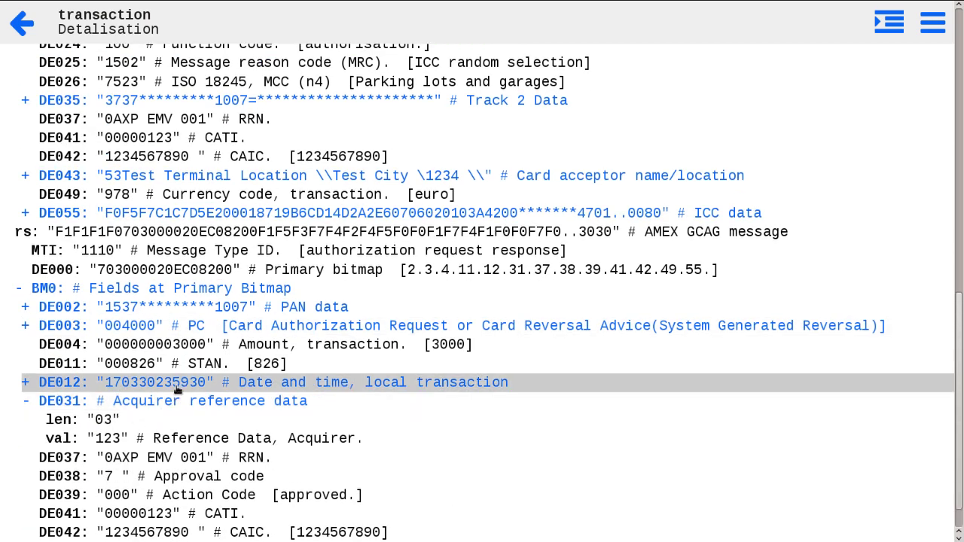
left_click(172, 382)
scroll(172, 381, "up", 5)
scroll(171, 376, "up", 3)
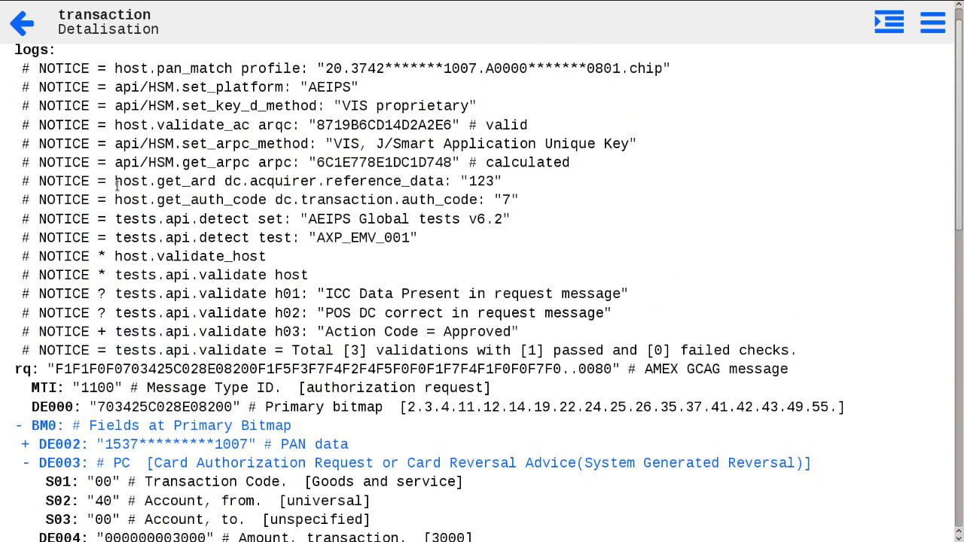
Go back to the host profile, suspend its service, and delete the host
left_click(22, 23)
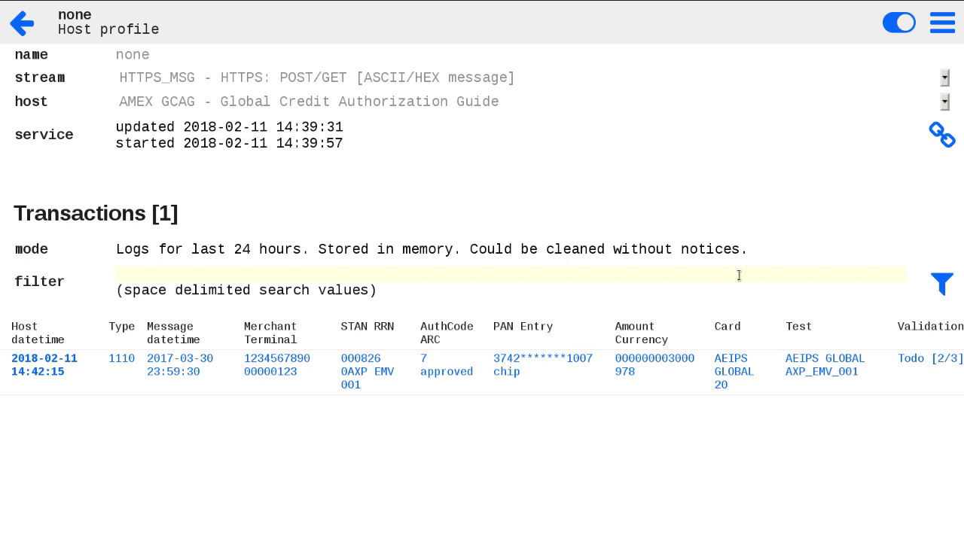
left_click(900, 29)
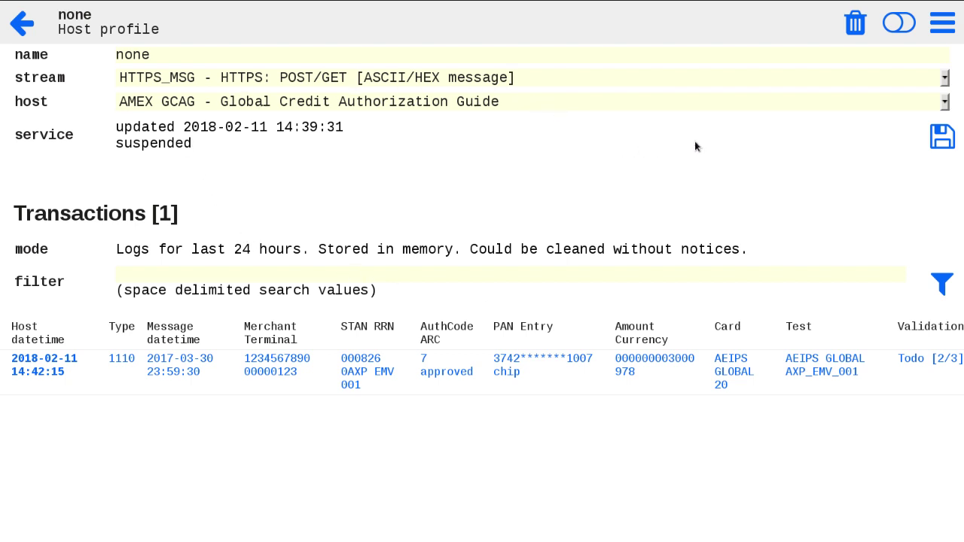
left_click(860, 32)
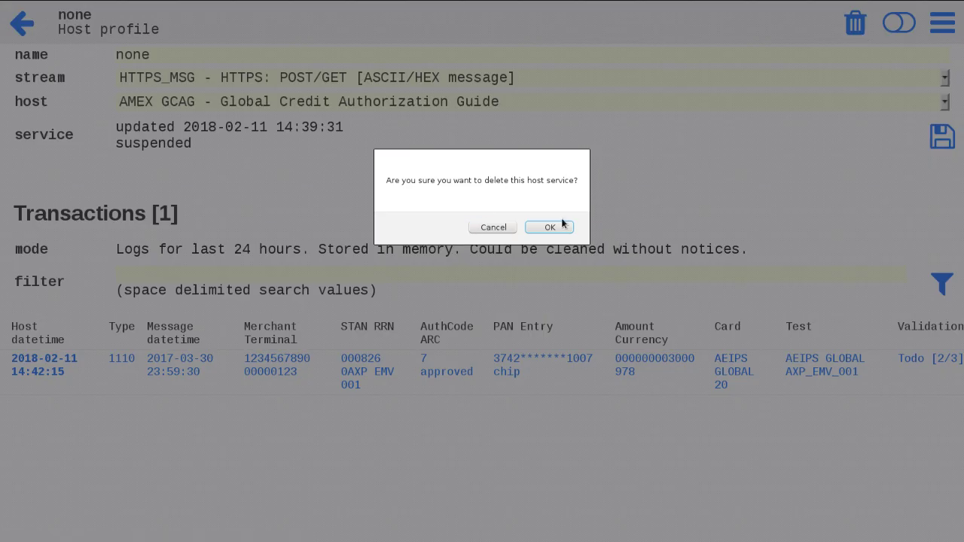